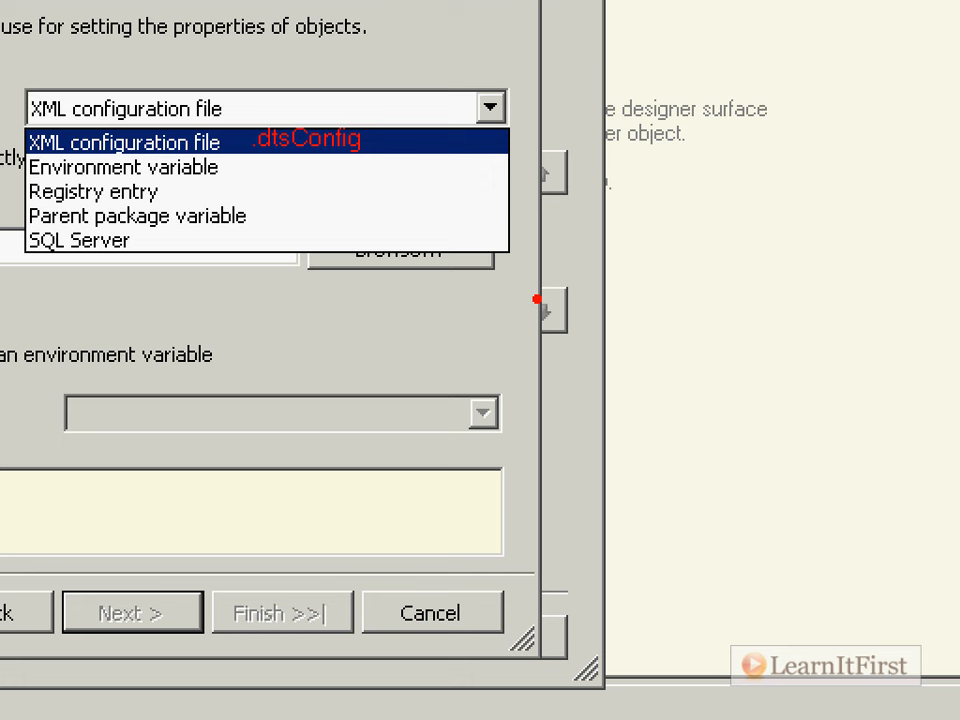
Review the available configuration types in the Package Configuration Wizard, keeping XML configuration file selected.
{"action": "key", "text": "Escape"}
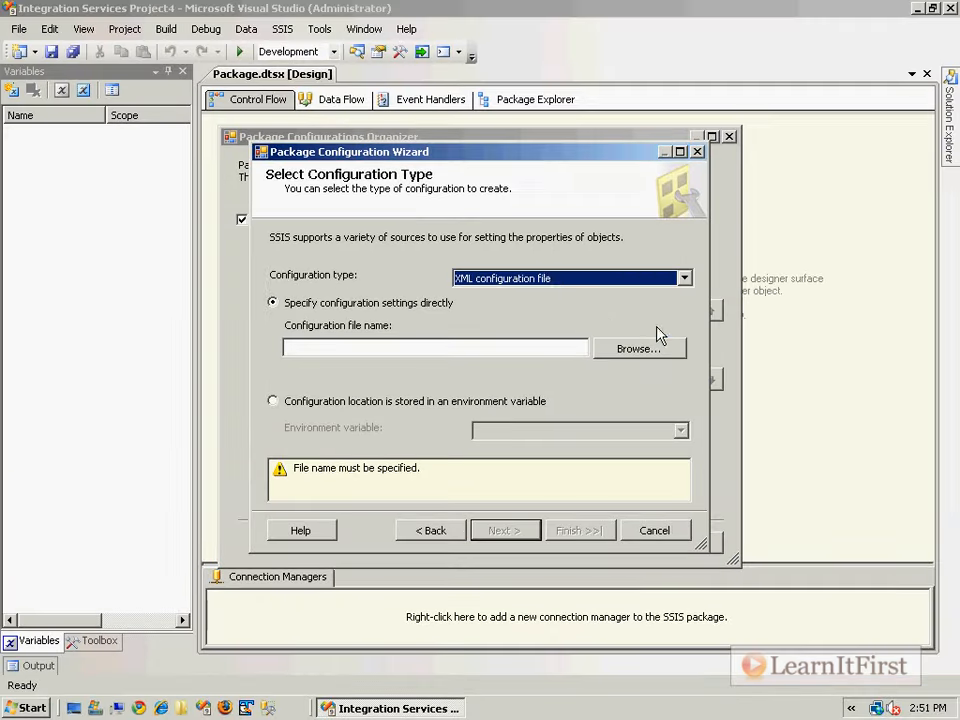
{"action": "left_click", "coordinate": [551, 284]}
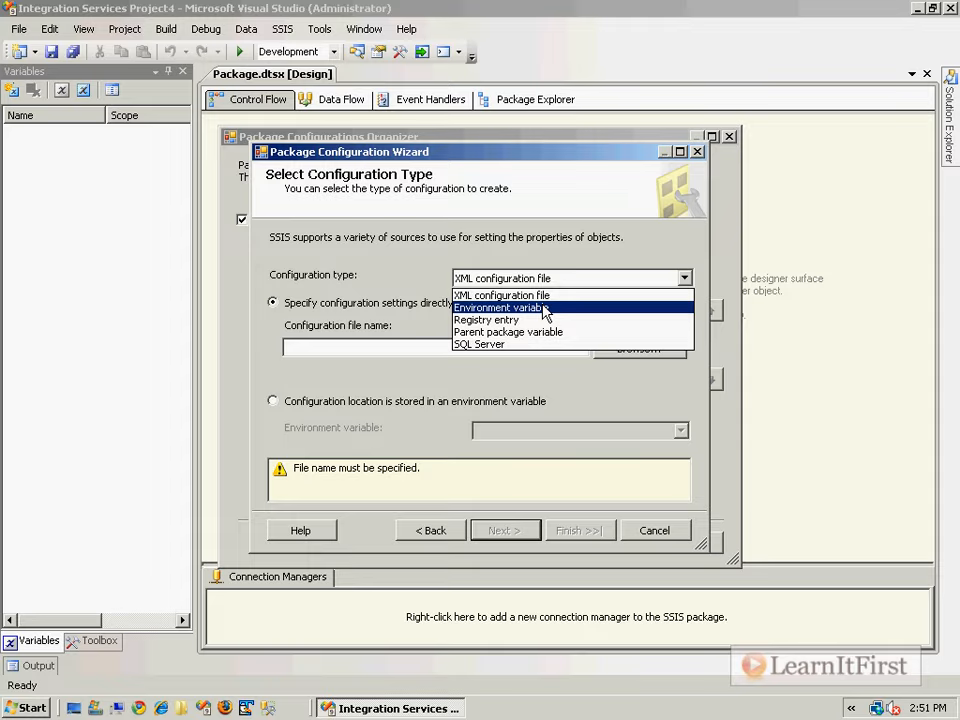
{"action": "key", "text": "ctrl+1"}
{"action": "left_click", "coordinate": [480, 360]}
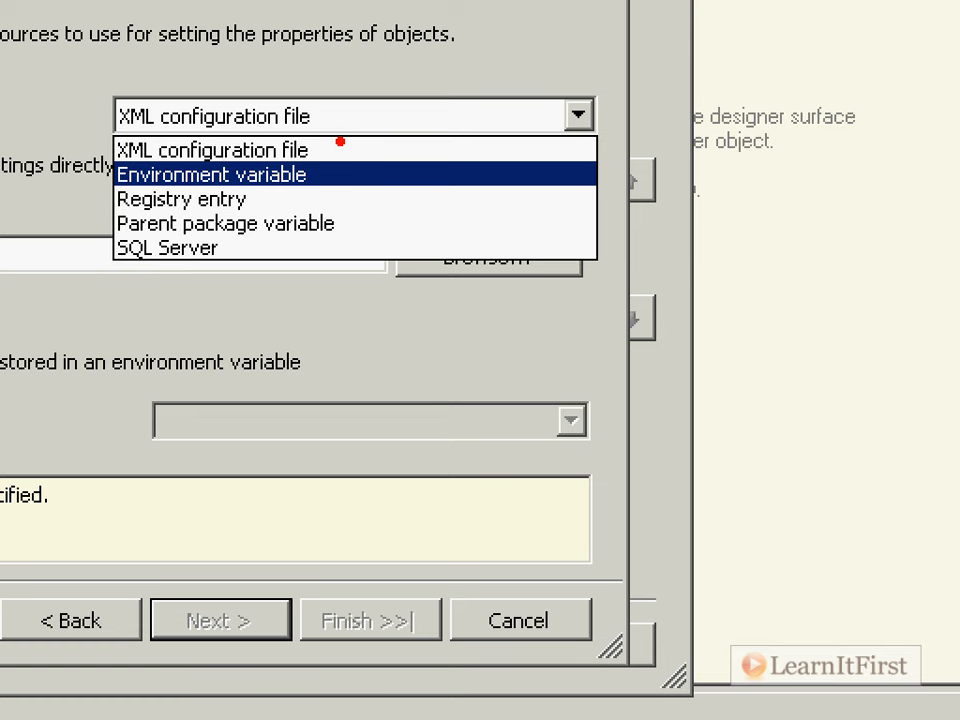
{"action": "key", "text": "Escape"}
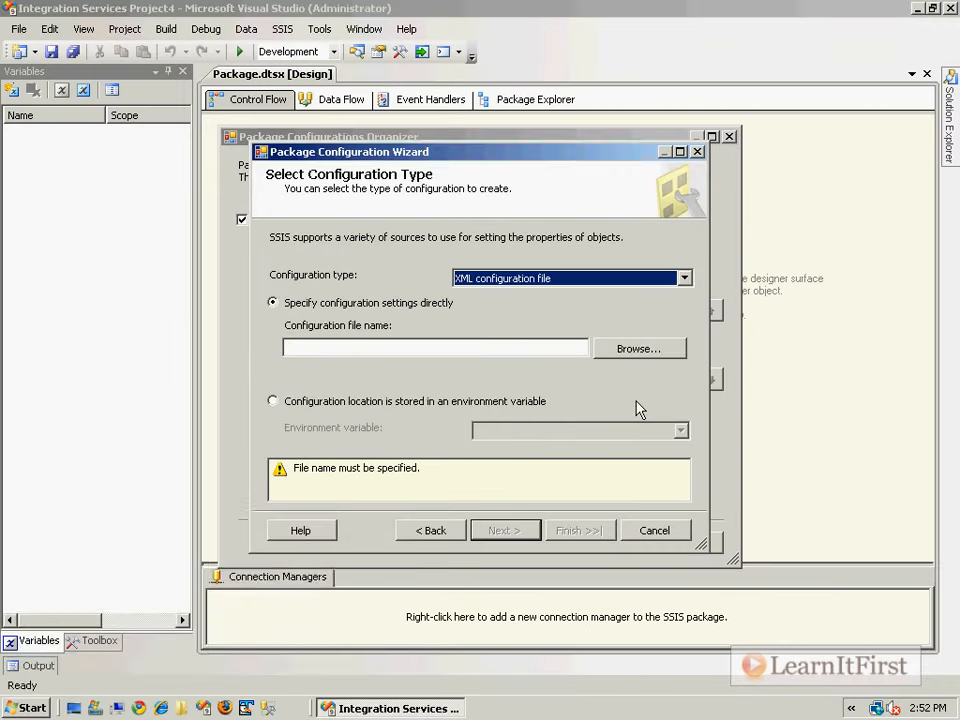
Launch the Windows Command Prompt (cmd) and widen its window to fit longer lines.
{"action": "key", "text": "super+r"}
{"action": "type", "text": "cmd"}
{"action": "key", "text": "Return"}
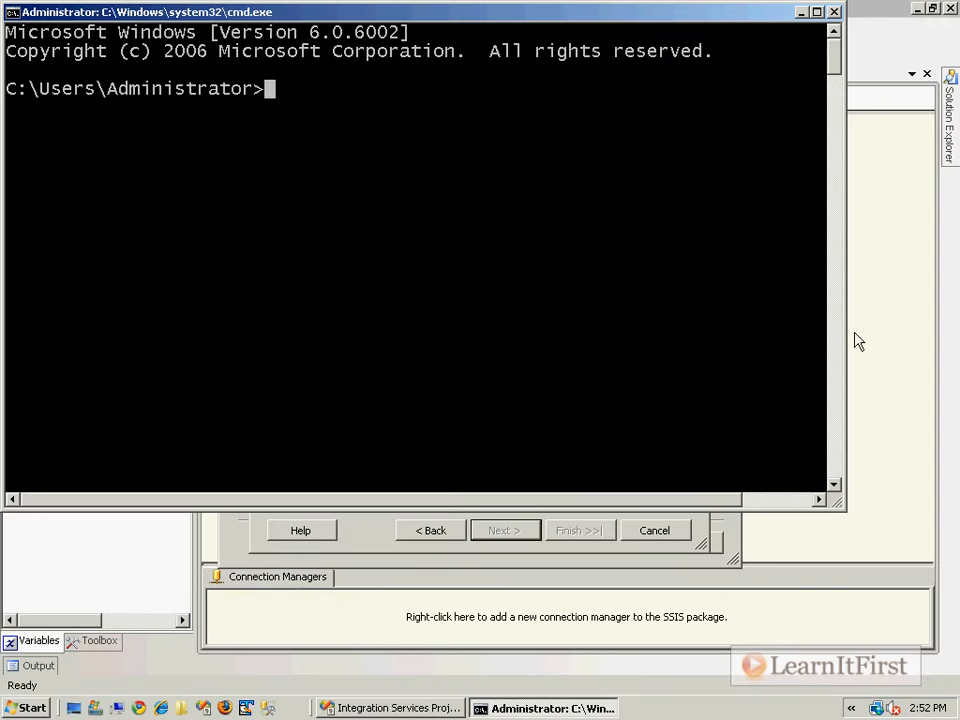
{"action": "left_click_drag", "start_coordinate": [845, 340], "coordinate": [914, 339]}
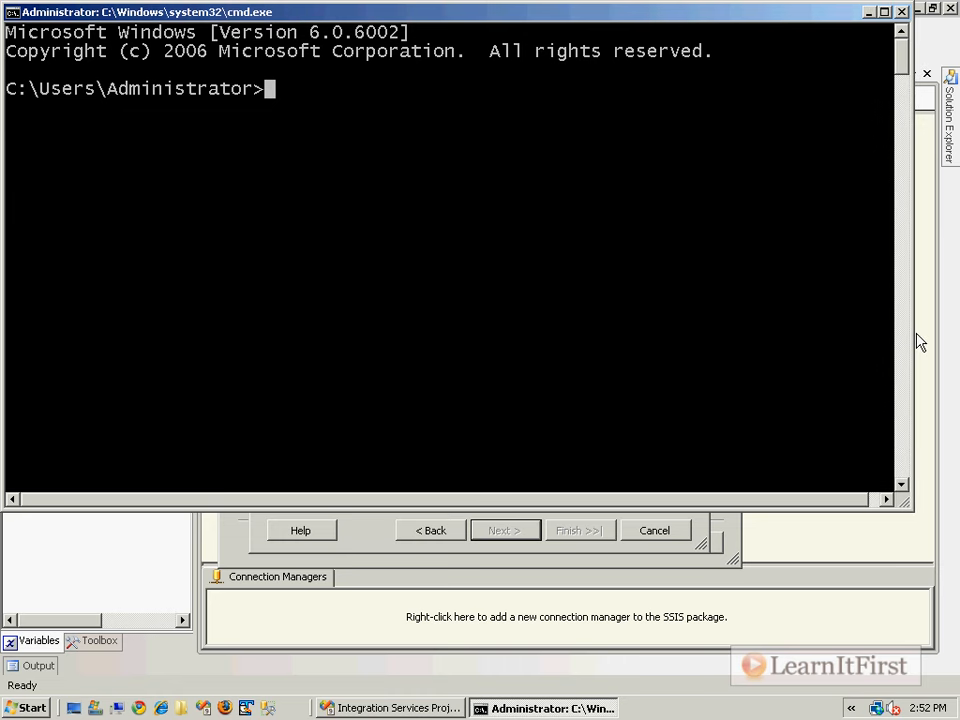
{"action": "left_click", "coordinate": [932, 361]}
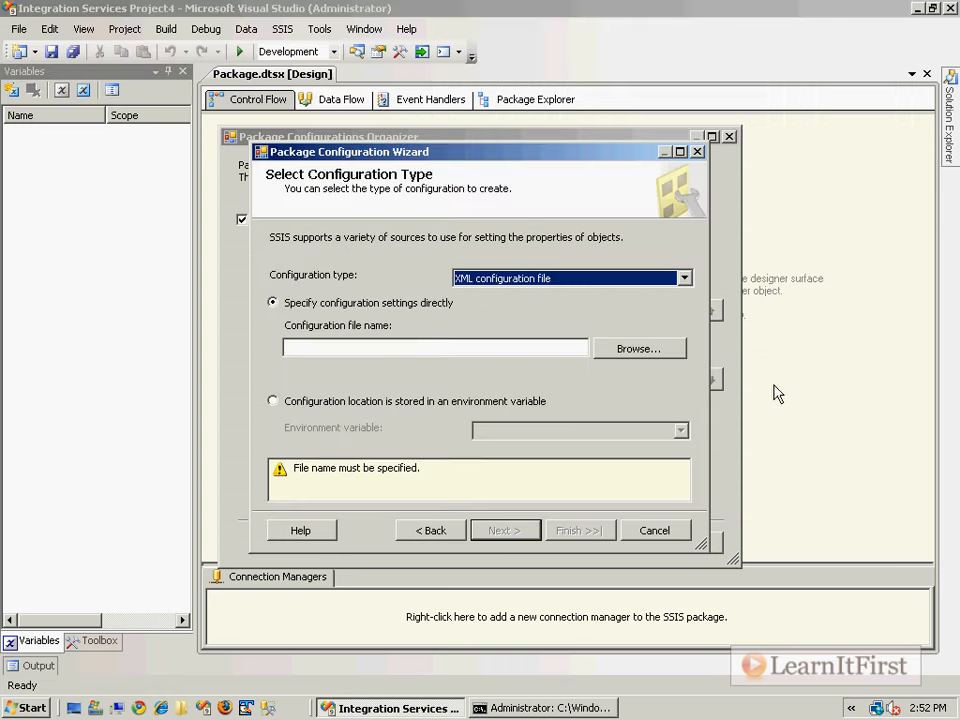
{"action": "key", "text": "alt+Tab"}
{"action": "left_click_drag", "start_coordinate": [913, 348], "coordinate": [941, 347]}
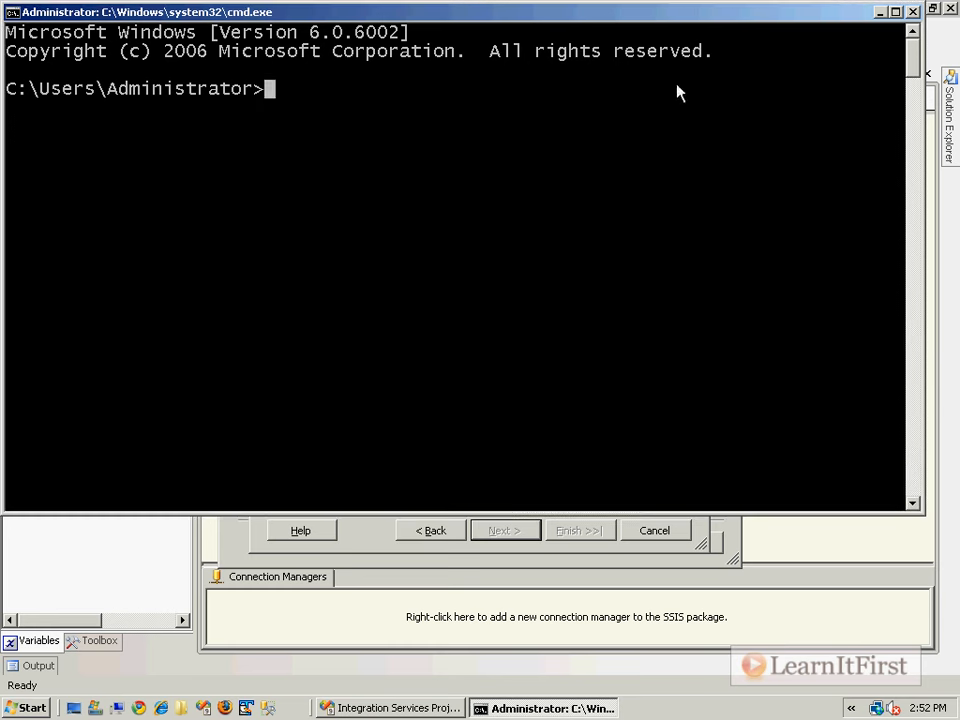
List all environment variables with the set command and read through them from the beginning.
{"action": "type", "text": "set"}
{"action": "key", "text": "Return"}
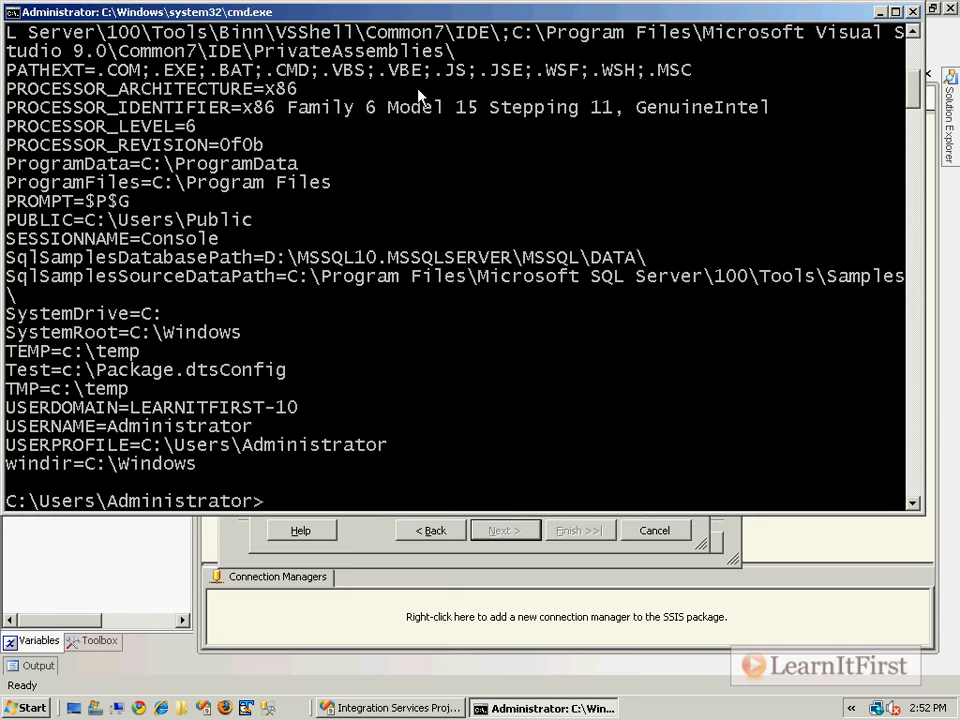
{"action": "scroll", "coordinate": [440, 184], "scroll_direction": "up", "scroll_amount": 7}
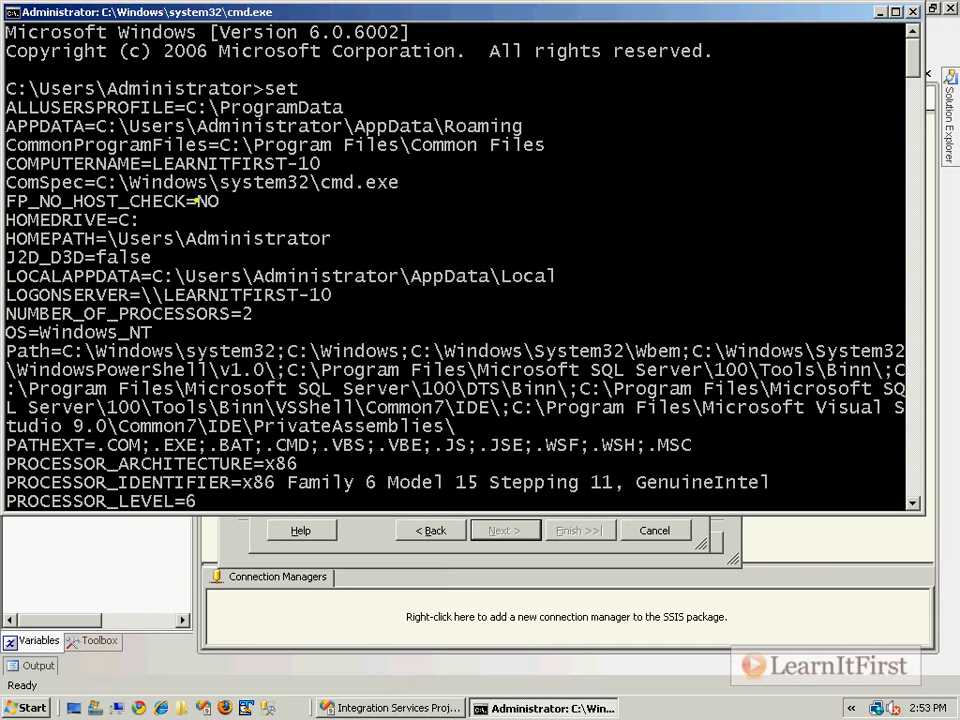
{"action": "scroll", "coordinate": [190, 235], "scroll_direction": "down", "scroll_amount": 3}
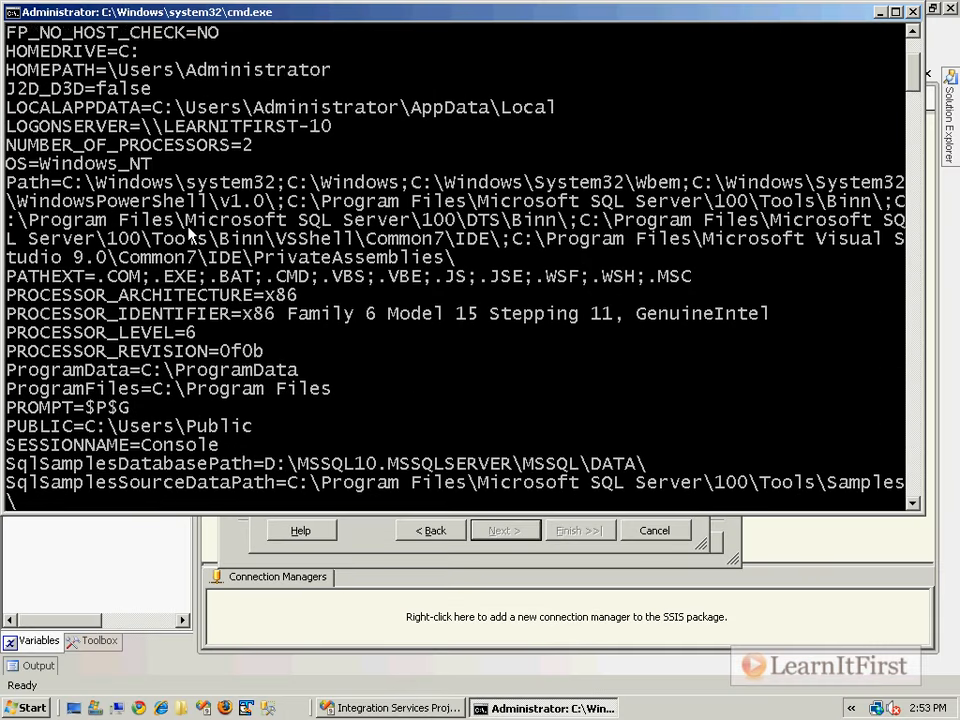
{"action": "scroll", "coordinate": [190, 235], "scroll_direction": "down", "scroll_amount": 1}
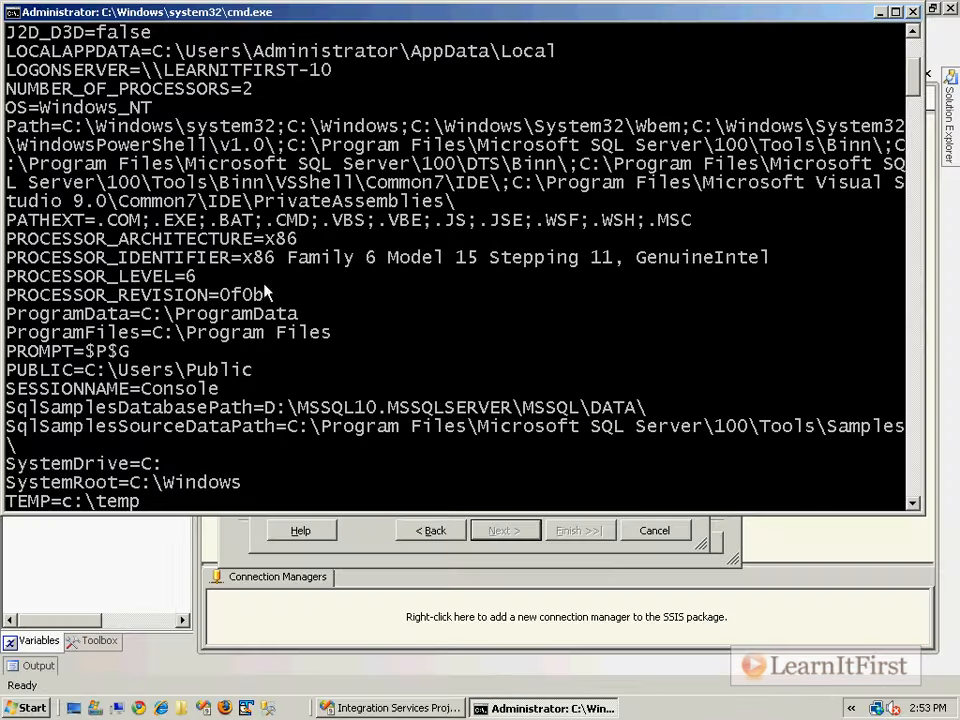
{"action": "type", "text": "t"}
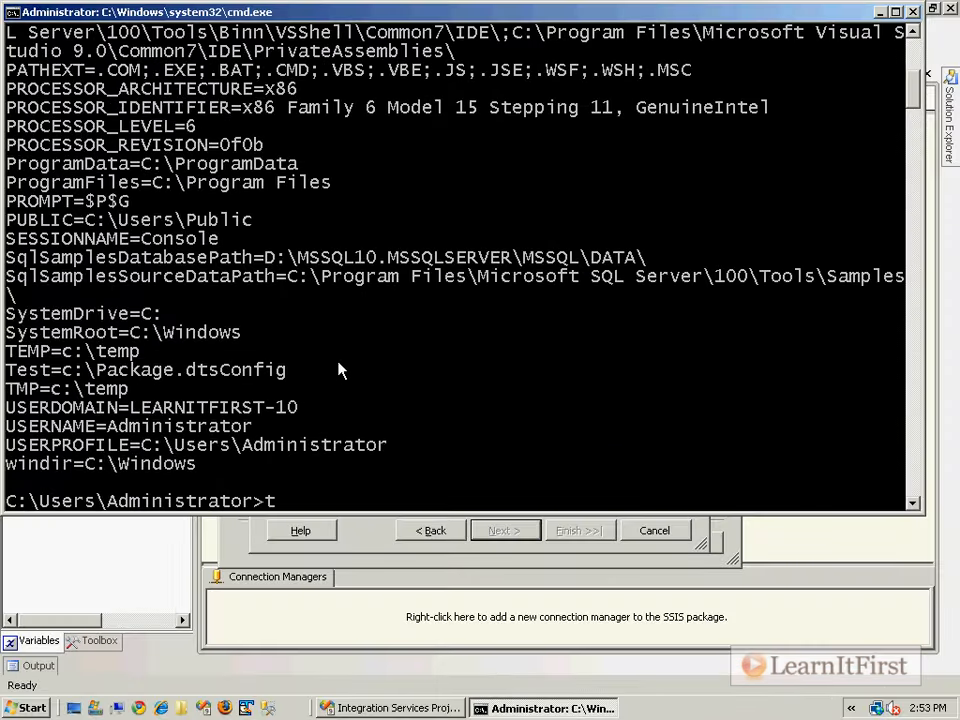
{"action": "key", "text": "BackSpace"}
{"action": "type", "text": "%System"}
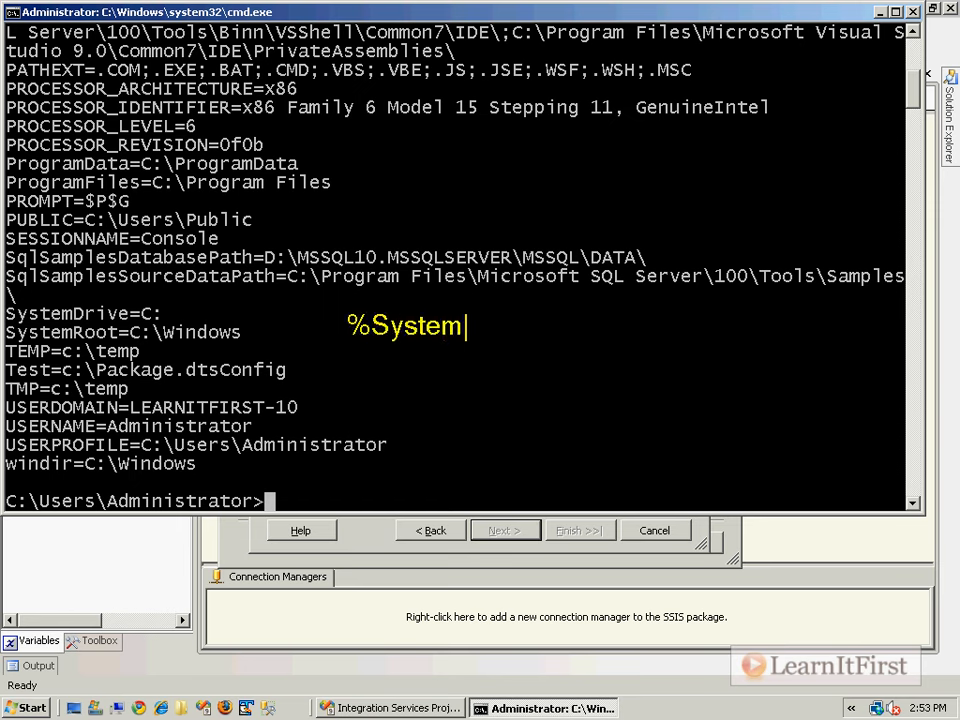
{"action": "type", "text": "Drive$%"}
{"action": "key", "text": "BackSpace"}
{"action": "key", "text": "BackSpace"}
{"action": "type", "text": "%"}
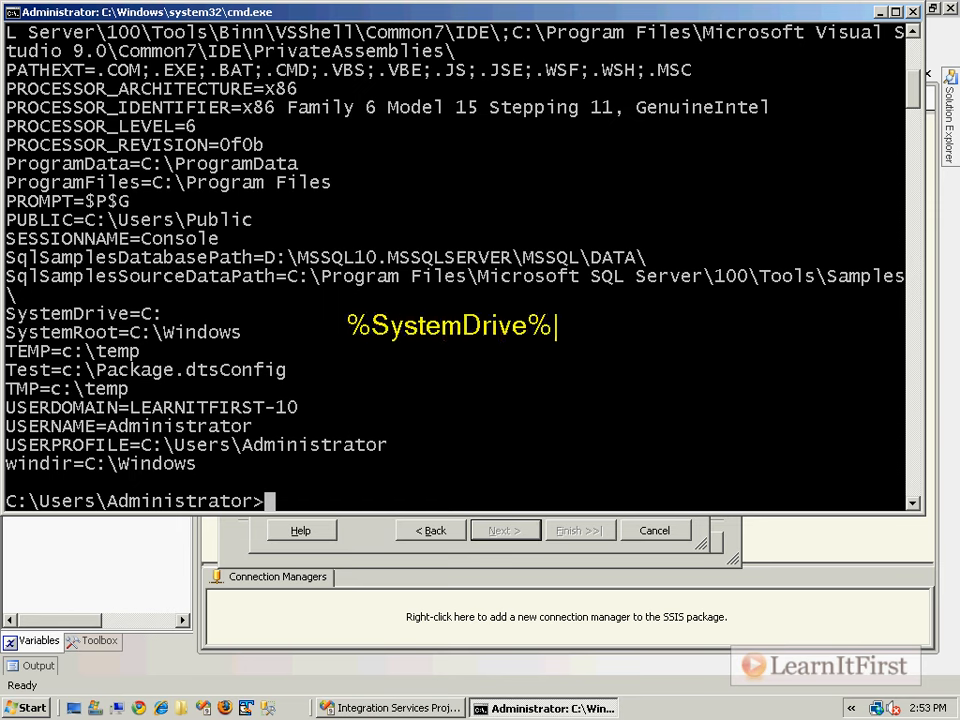
{"action": "key", "text": "Escape"}
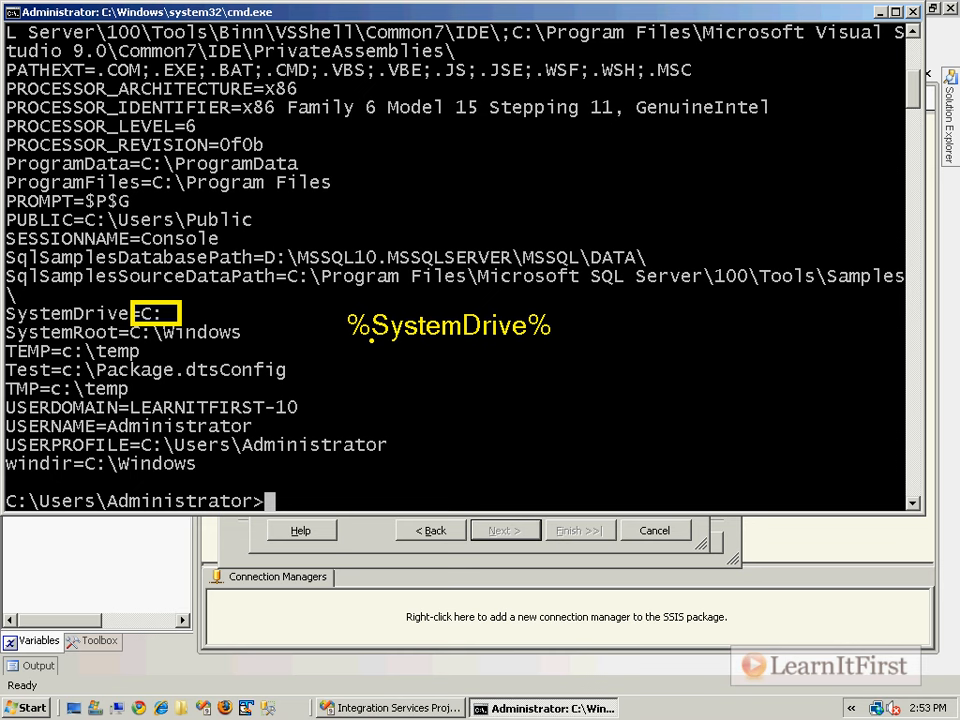
Close the Command Prompt and set the package configuration type to Registry entry.
{"action": "left_click", "coordinate": [912, 12]}
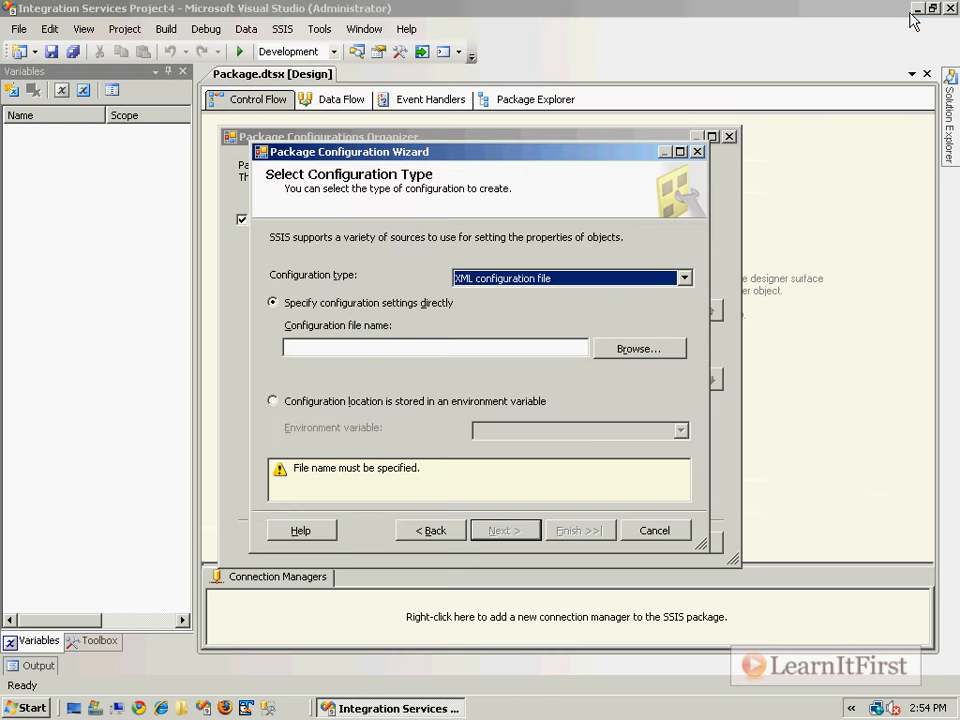
{"action": "left_click", "coordinate": [550, 281]}
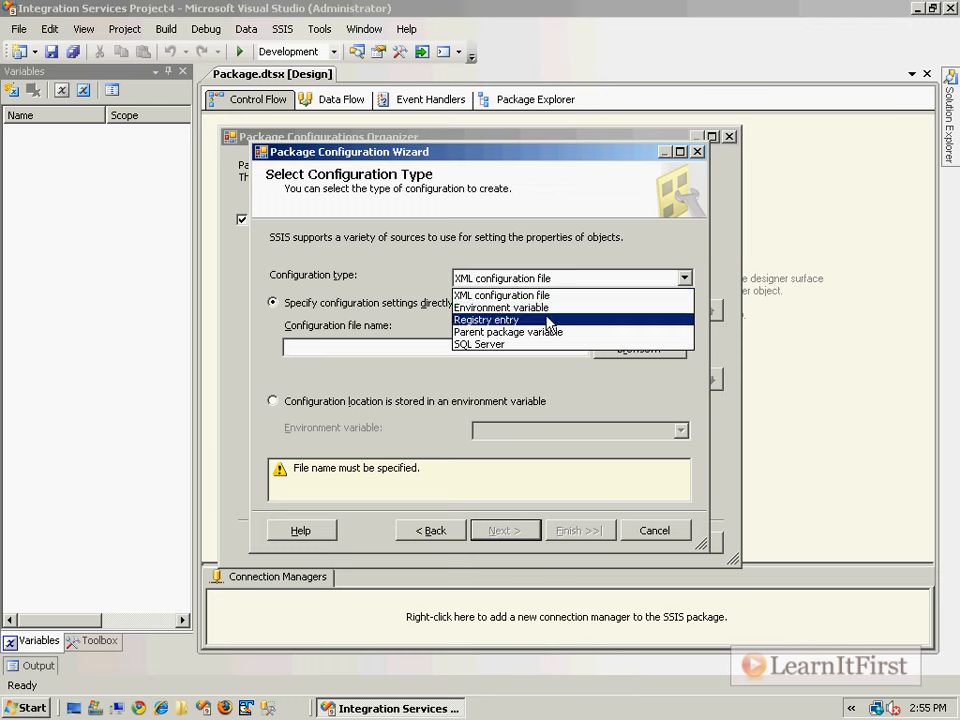
{"action": "left_click", "coordinate": [555, 319]}
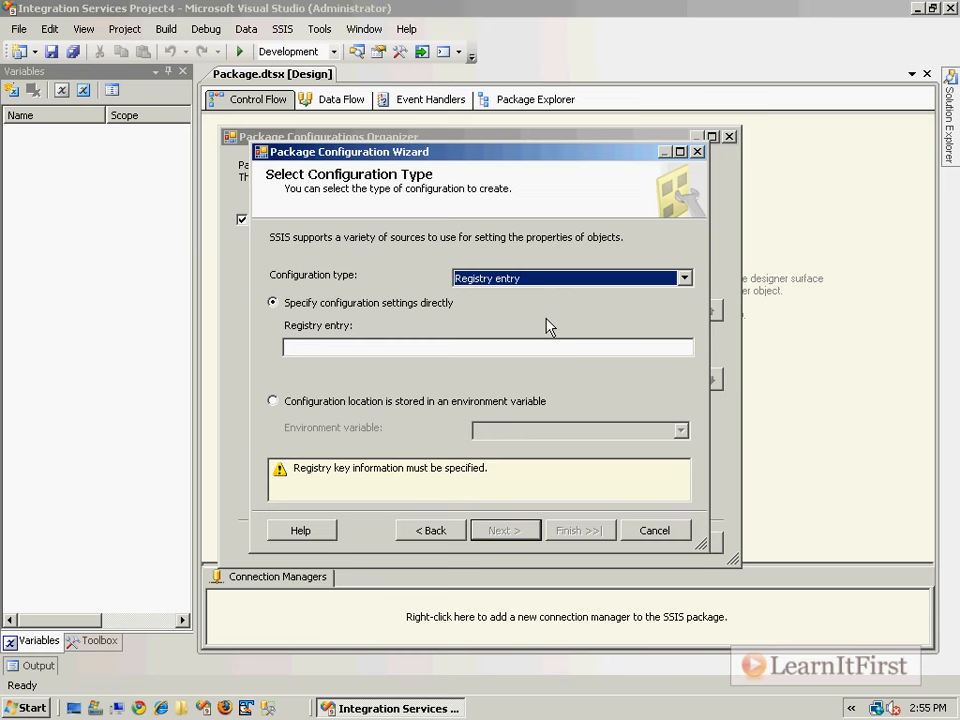
Preview the Parent package variable configuration settings and set the configuration type to SQL Server.
{"action": "left_click", "coordinate": [591, 282]}
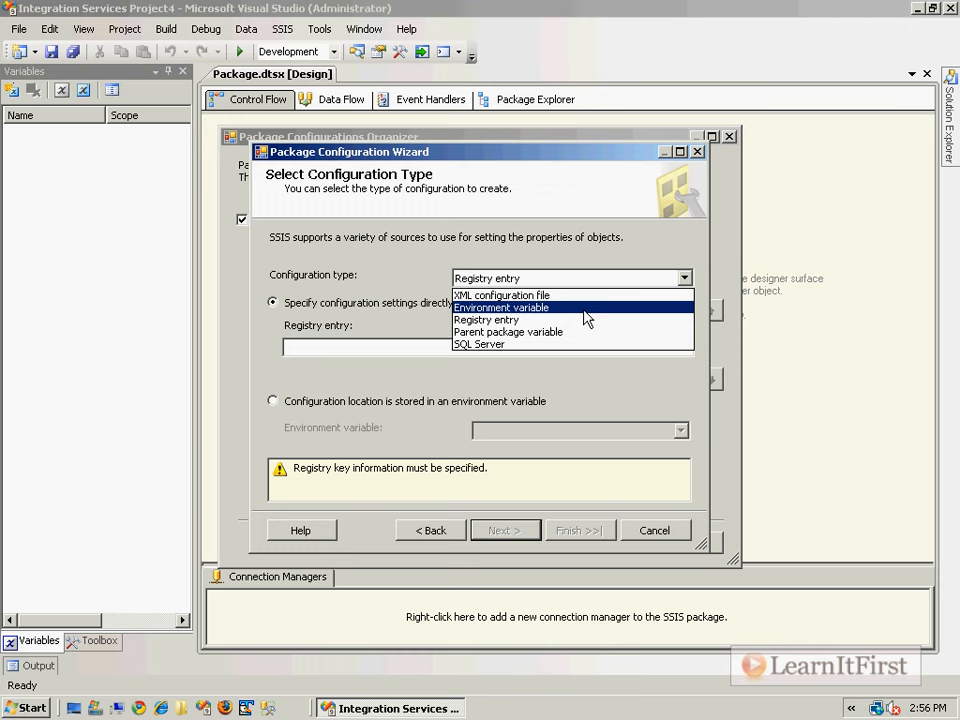
{"action": "left_click", "coordinate": [566, 332]}
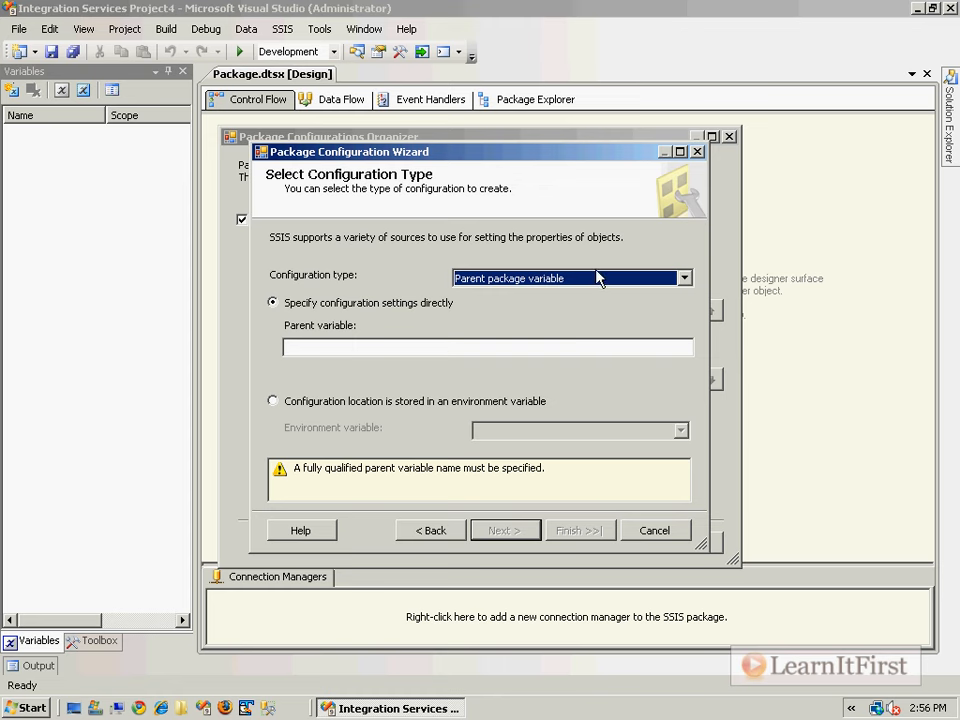
{"action": "left_click", "coordinate": [590, 279]}
{"action": "left_click", "coordinate": [559, 347]}
{"action": "left_click", "coordinate": [548, 299]}
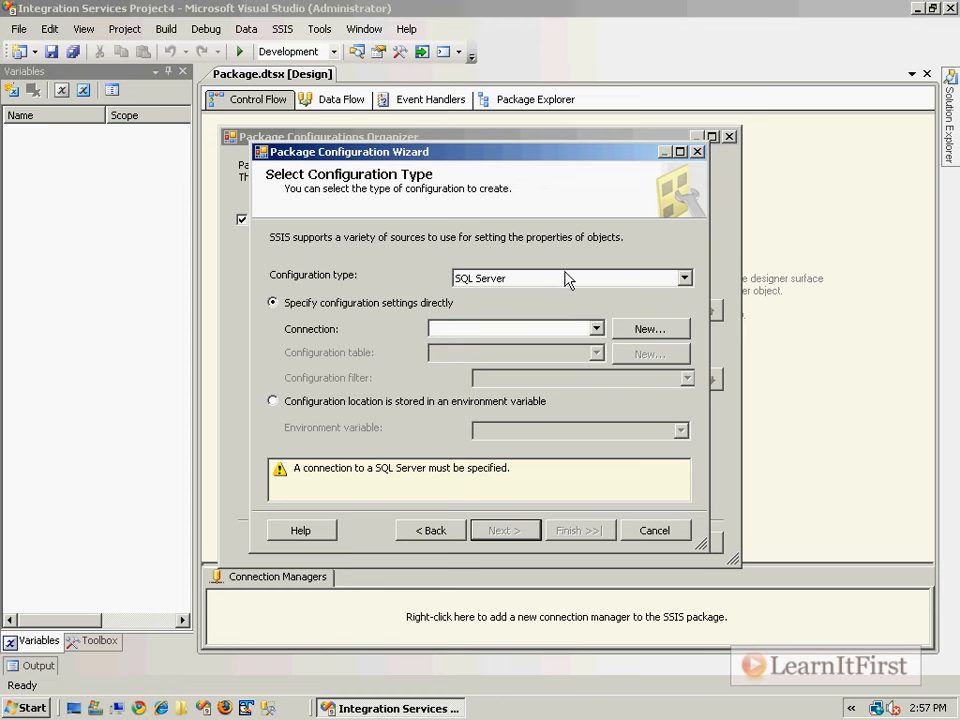
Open the list of configuration types again.
{"action": "left_click", "coordinate": [566, 278]}
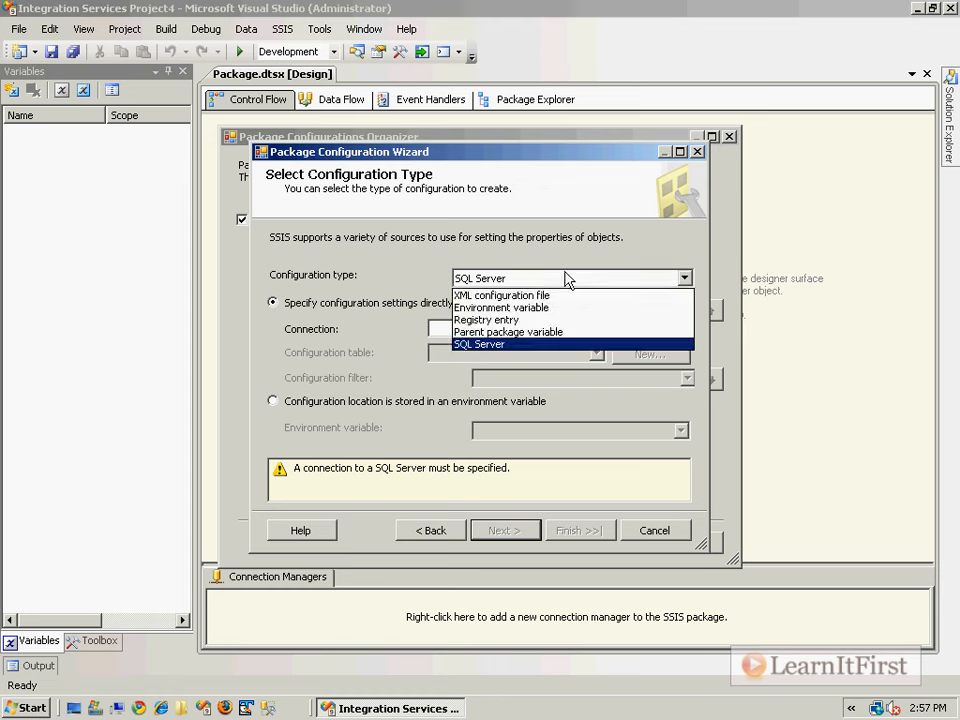